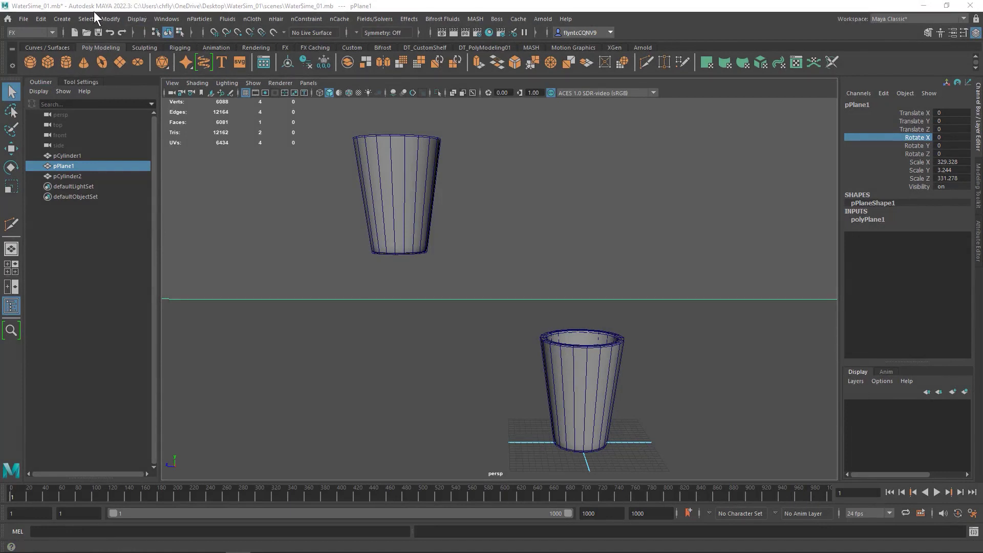
Add a new cylinder, move it up into the upper glass, and switch to wireframe view
click(66, 63)
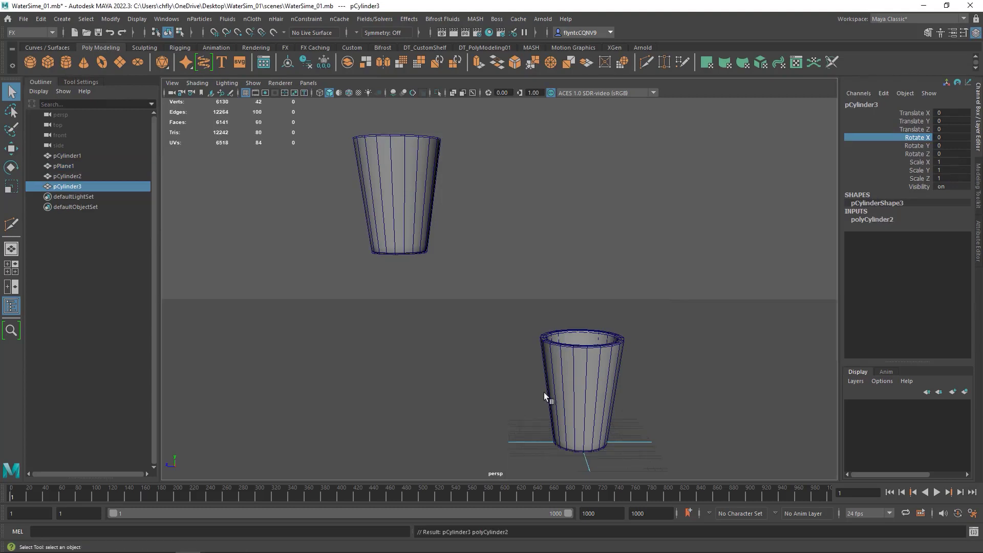
key(w)
middle_drag(543, 409, 362, 195)
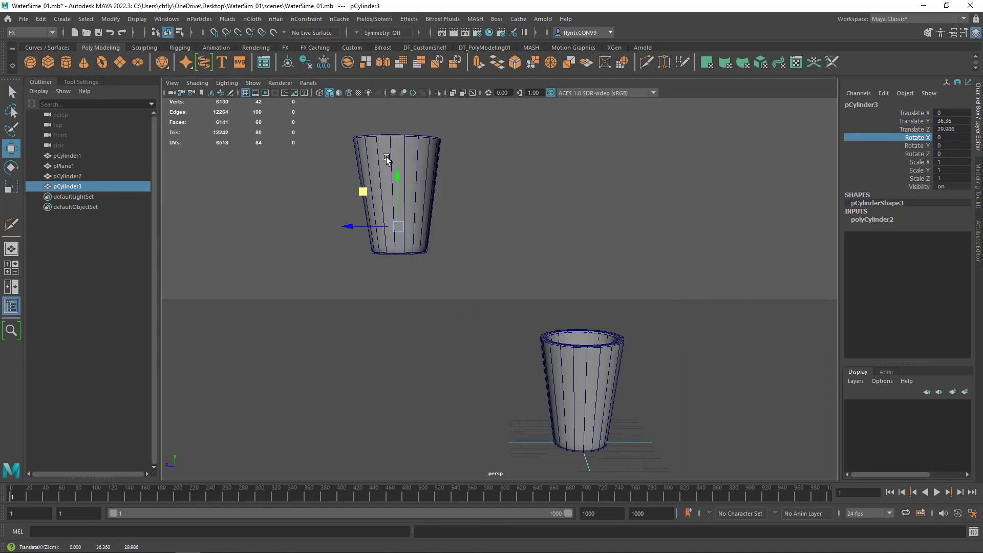
key(4)
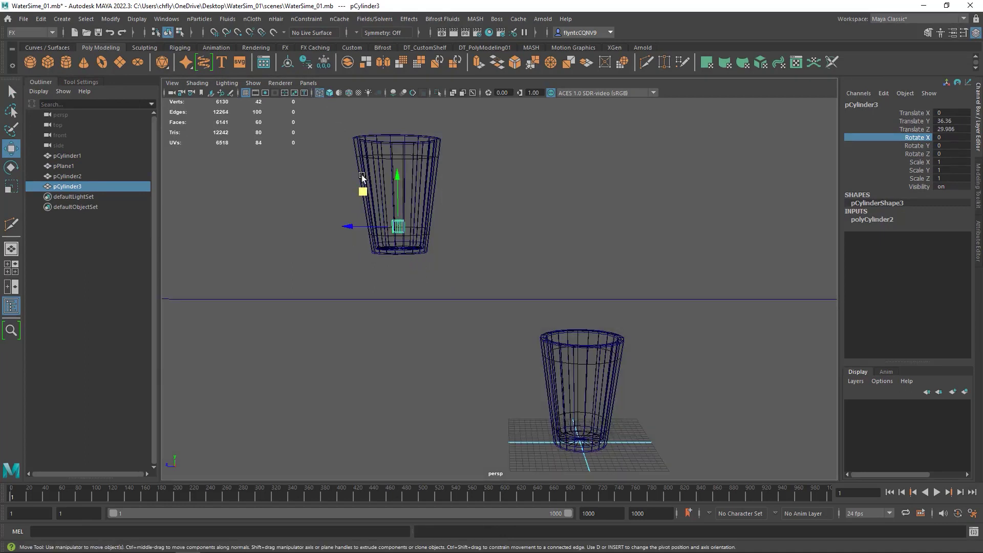
scroll(403, 277, up, 5)
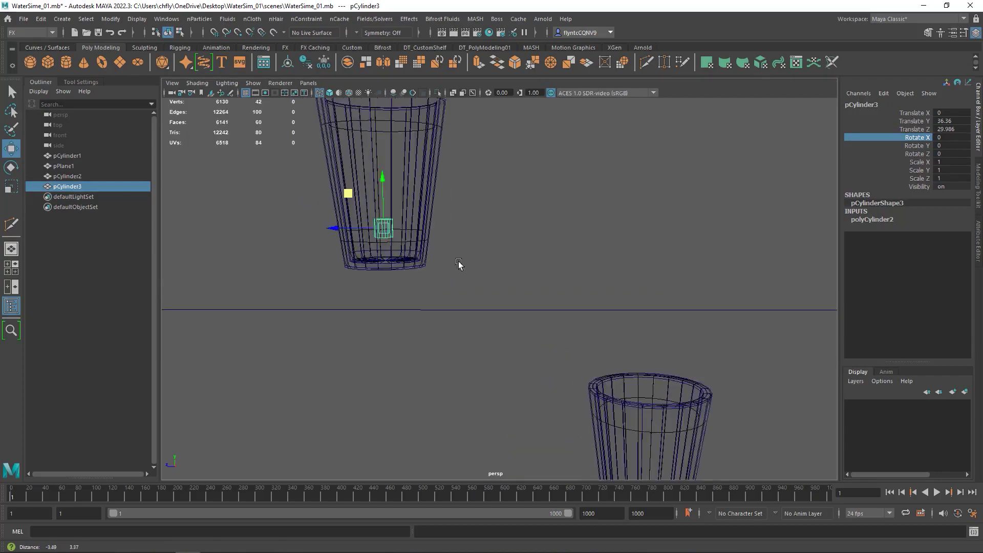
scroll(503, 285, up, 6)
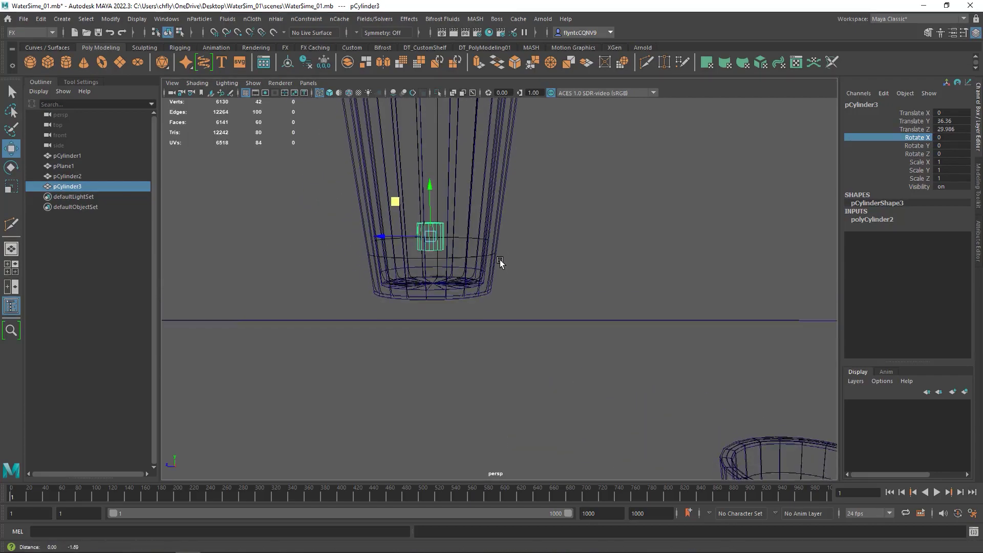
alt+drag(499, 261, 577, 262)
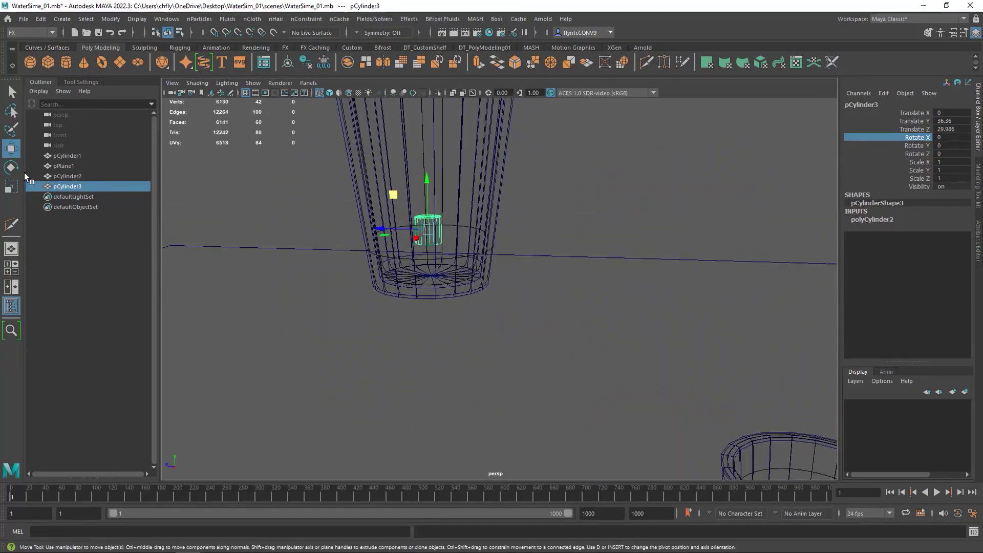
Scale the cylinder taller so it stretches up inside the upper glass
click(10, 187)
drag(427, 179, 425, 110)
alt+right_drag(464, 293, 465, 221)
drag(460, 214, 457, 200)
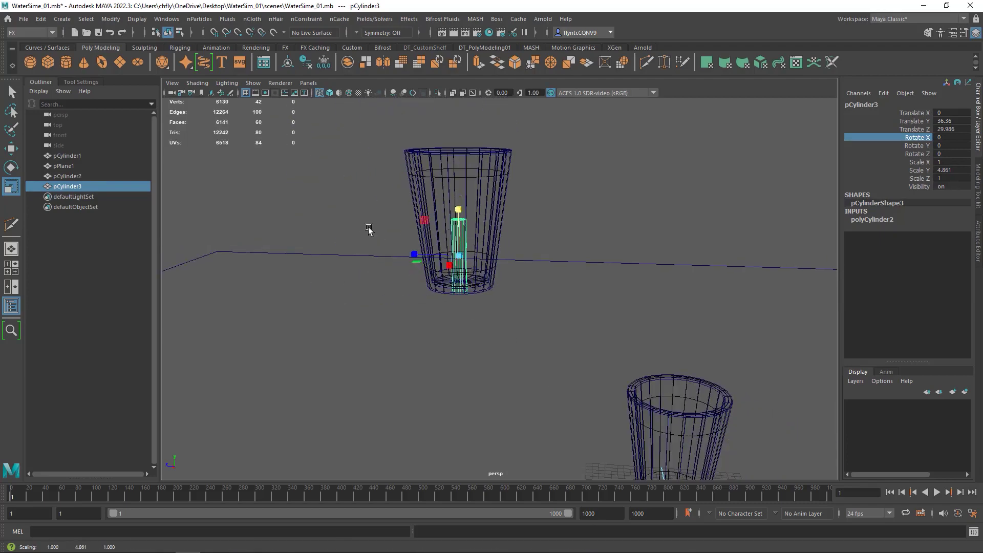
alt+drag(520, 270, 523, 313)
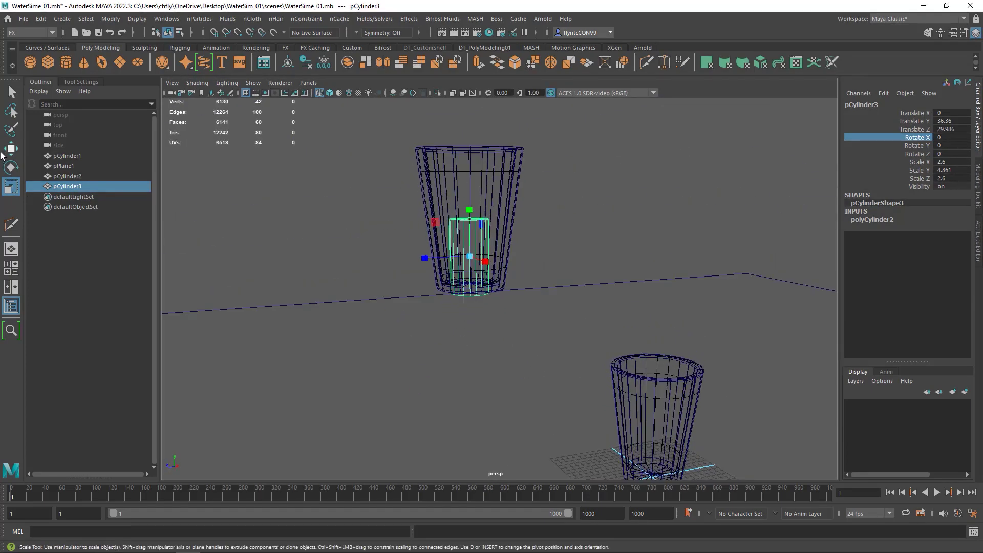
Raise the cylinder higher and widen it to fill the glass, scaled to 3.358, 4.861, 3.358
click(17, 152)
drag(468, 209, 494, 289)
key(r)
drag(454, 364, 447, 372)
click(511, 310)
alt+drag(511, 310, 469, 202)
click(469, 202)
alt+drag(530, 290, 510, 339)
scroll(508, 336, up, 5)
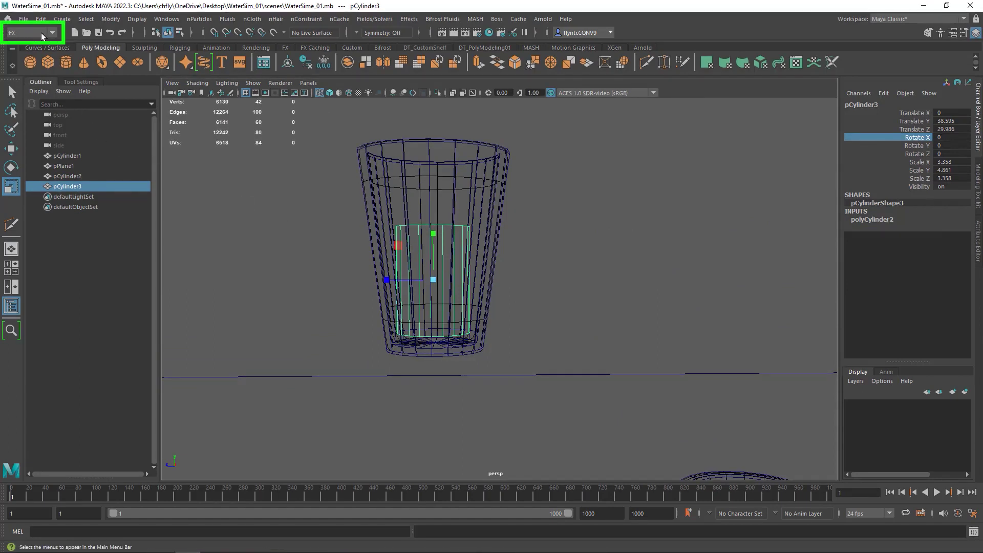
Apply Bifrost Fluids > Liquid to pCylinder3, creating bifrostLiquid1 and its property nodes
click(446, 20)
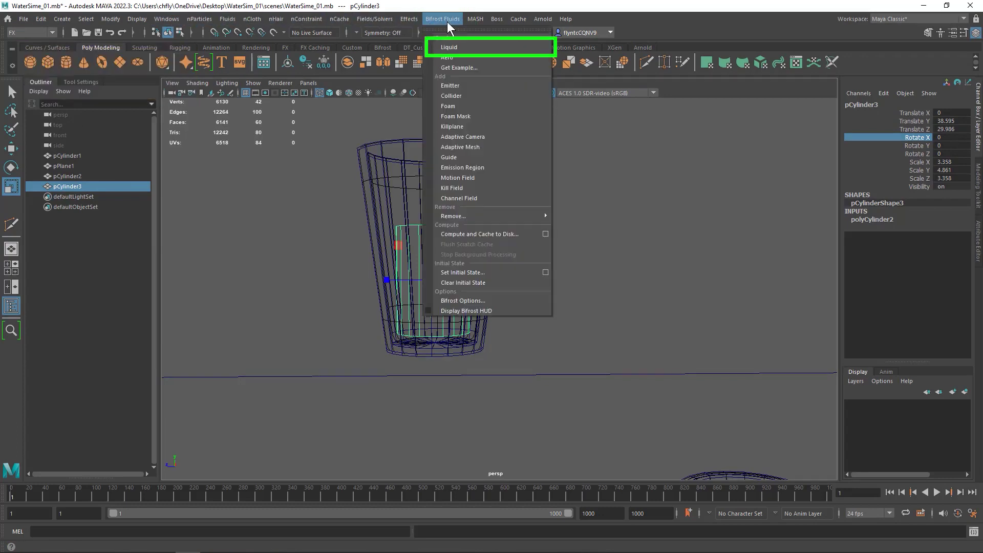
click(462, 45)
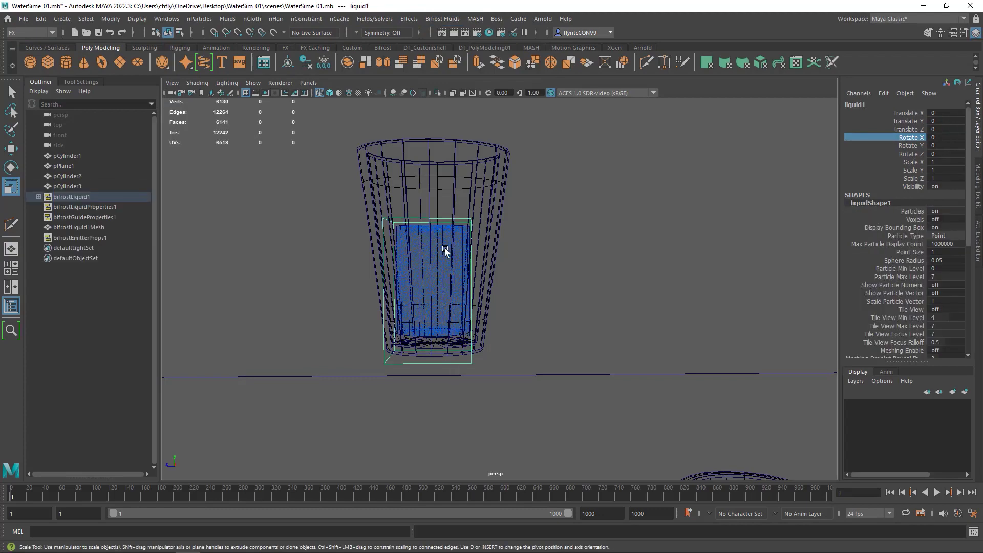
alt+drag(514, 350, 496, 357)
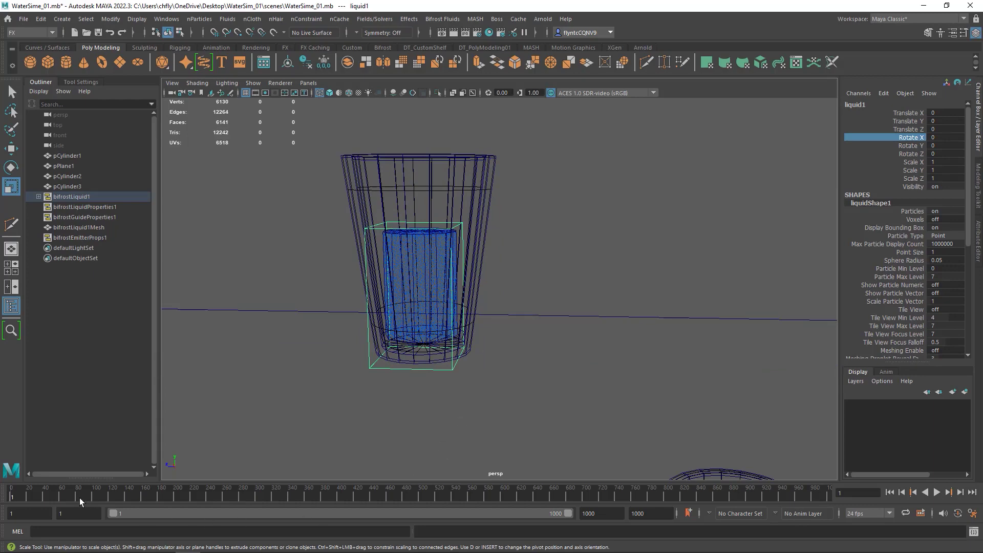
click(937, 492)
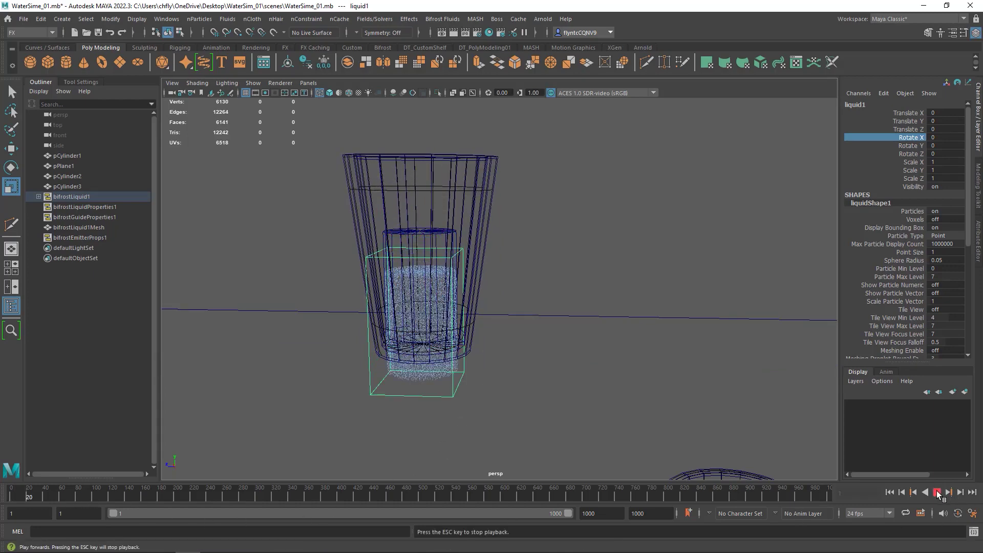
click(937, 492)
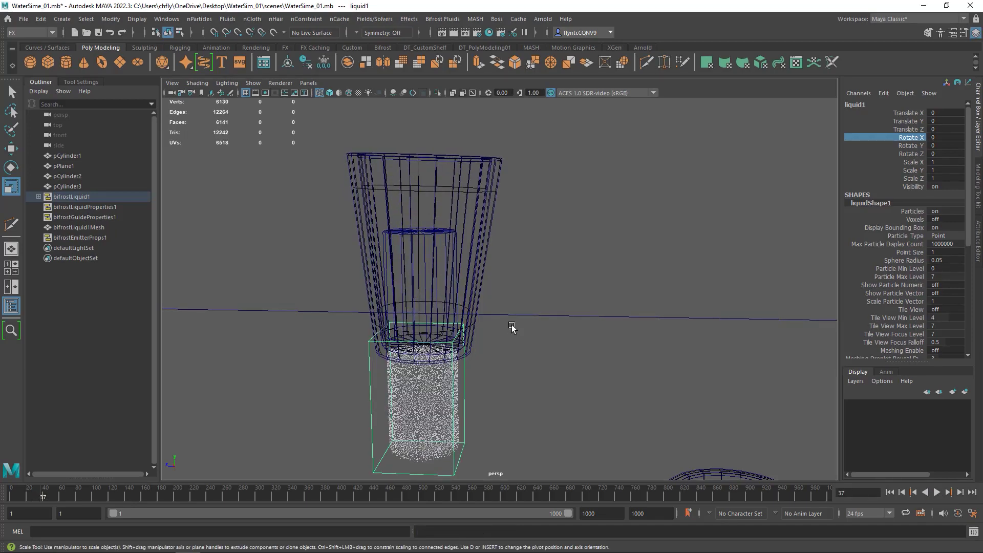
click(41, 492)
drag(40, 491, 5, 496)
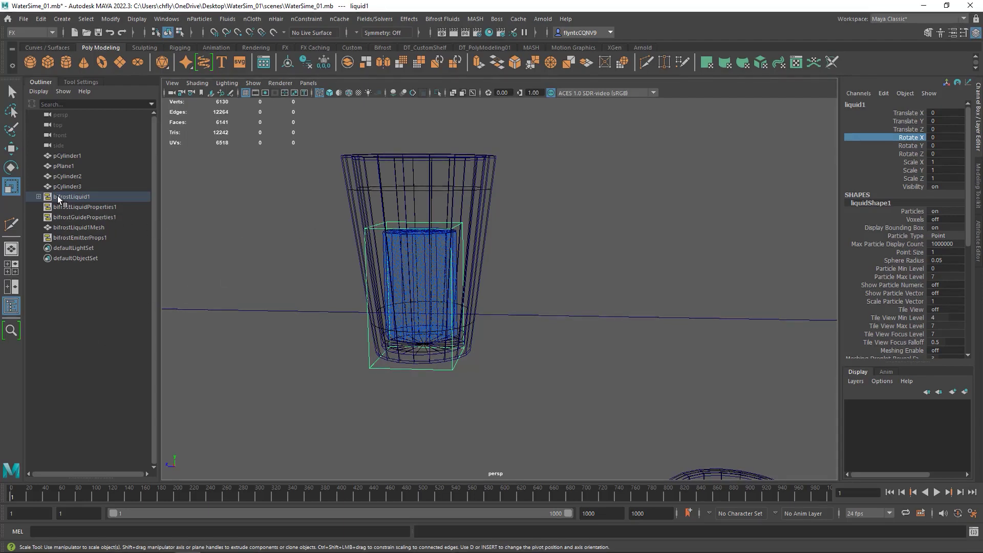
Select bifrostLiquid1 plus glass pCylinder2 and apply Bifrost Fluids > Collider, adding bifrostColliderProps1
click(72, 197)
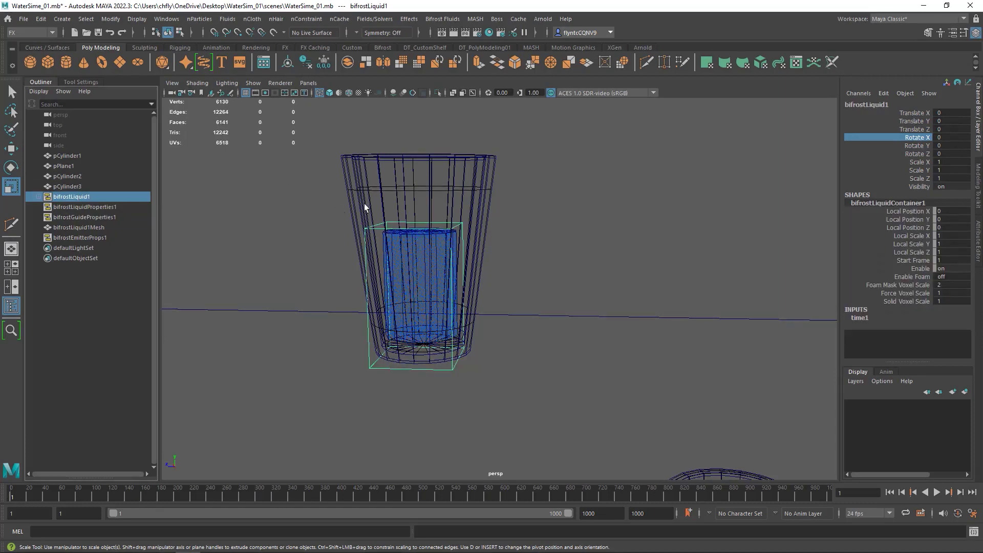
shift+click(448, 180)
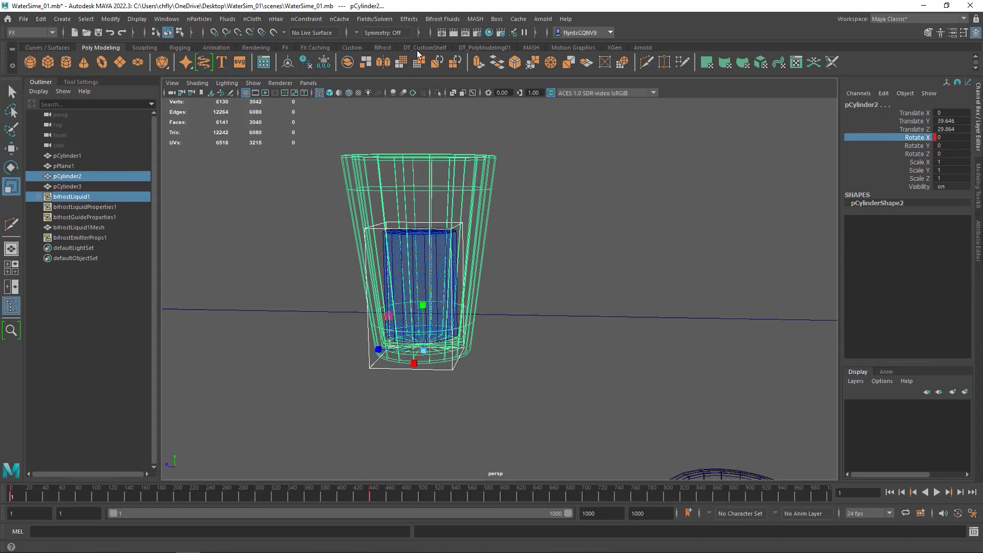
click(443, 19)
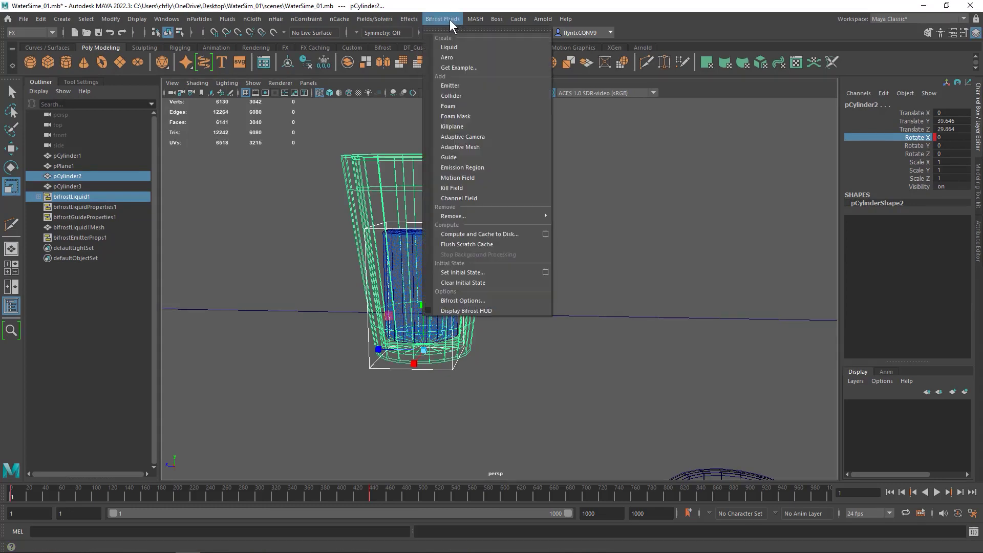
click(471, 95)
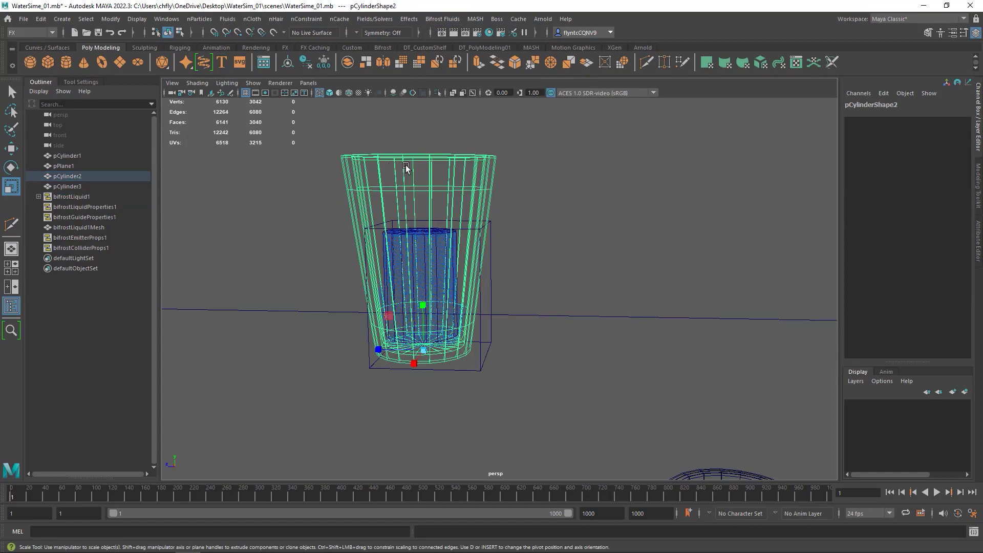
Play the Bifrost simulation and watch the tipping upper glass pour liquid toward the lower glass
mouse_move(636, 400)
alt+mouse_down()
mouse_move(612, 357)
mouse_move(640, 411)
alt+mouse_up()
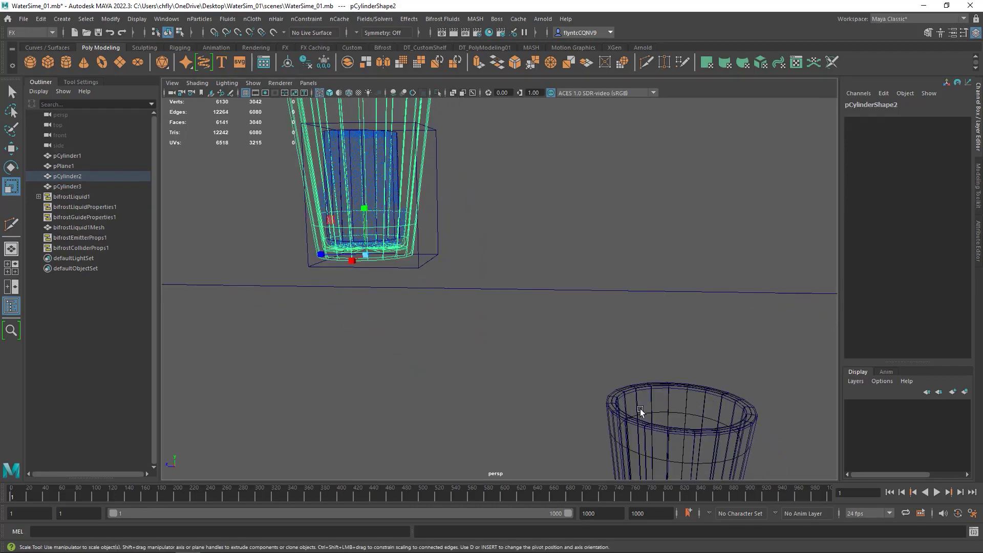
click(936, 492)
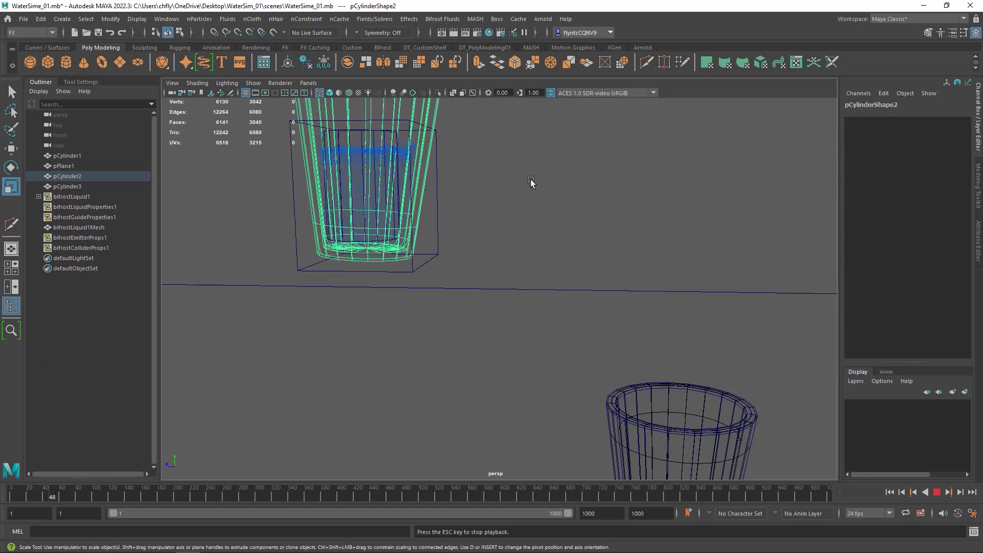
alt+right_drag(553, 220, 557, 248)
scroll(557, 249, down, 4)
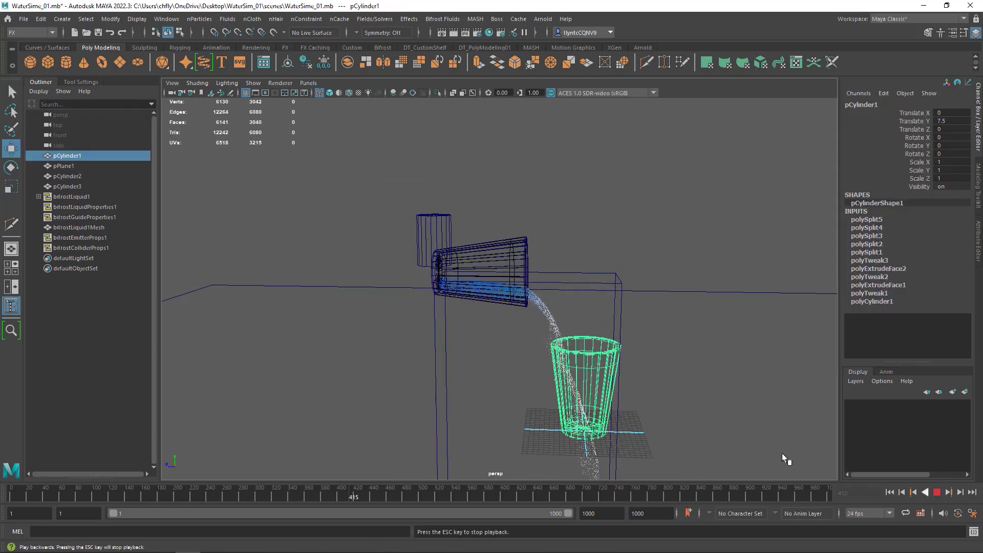
Stop playback, move the lower glass pCylinder1 to Translate Z 2.92, and rewind to frame 1
click(938, 492)
drag(542, 431, 527, 432)
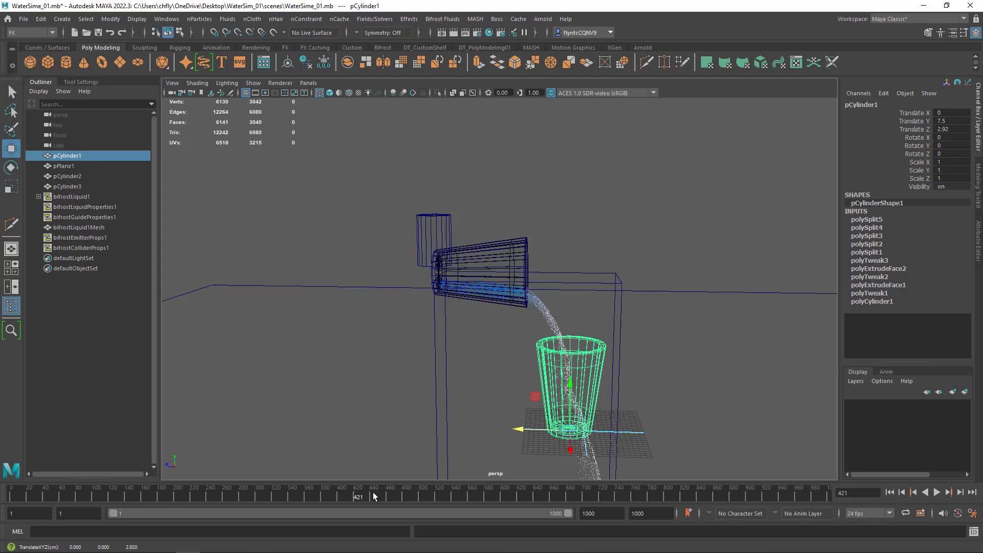
drag(355, 499, 11, 497)
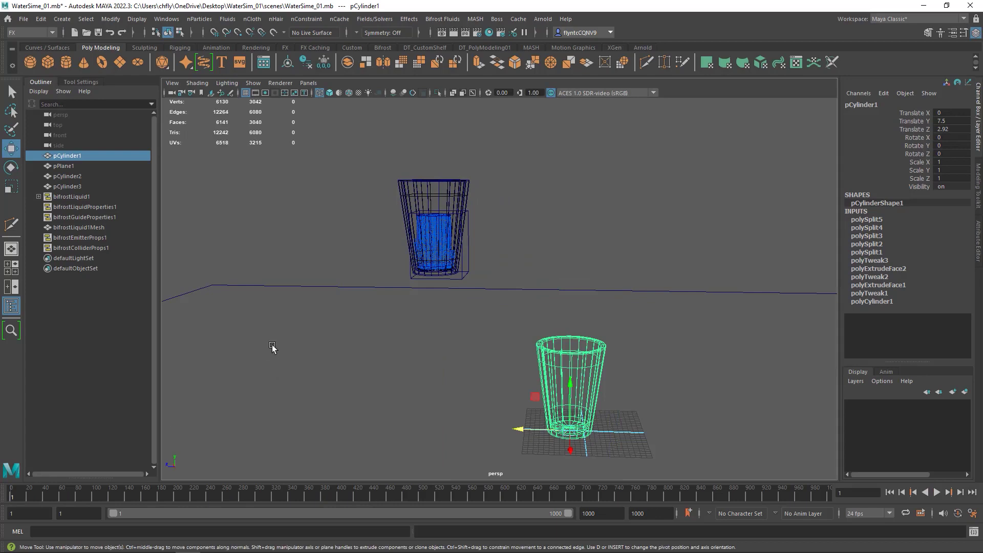
Select bifrostLiquid1 plus the lower glass pCylinder1 and apply Bifrost Fluids > Collider, adding bifrostColliderProps2
click(82, 199)
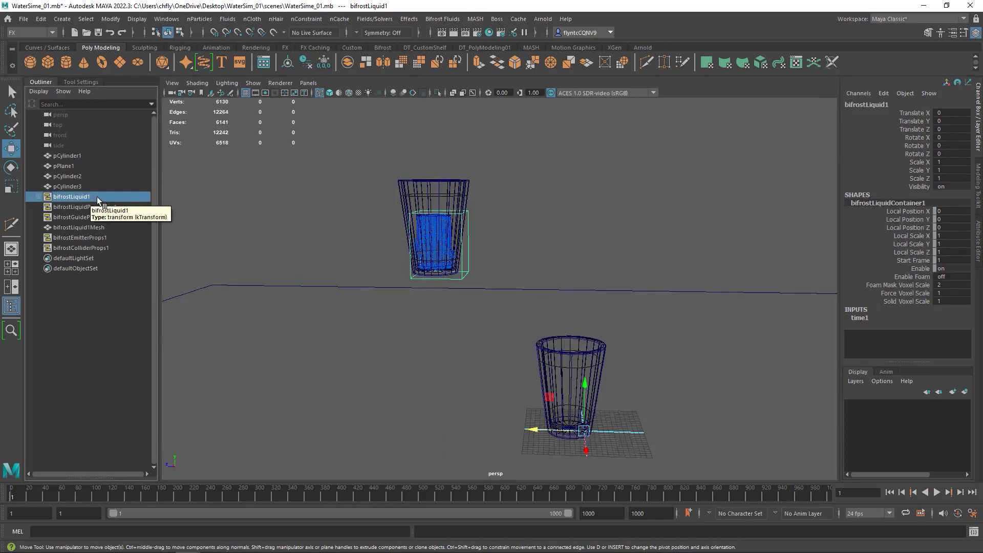
shift+click(570, 357)
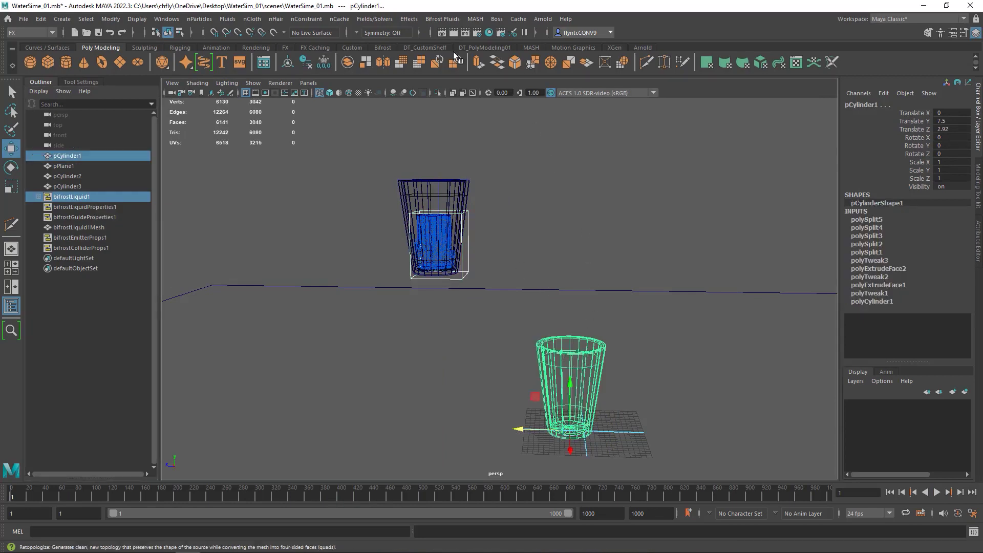
click(452, 22)
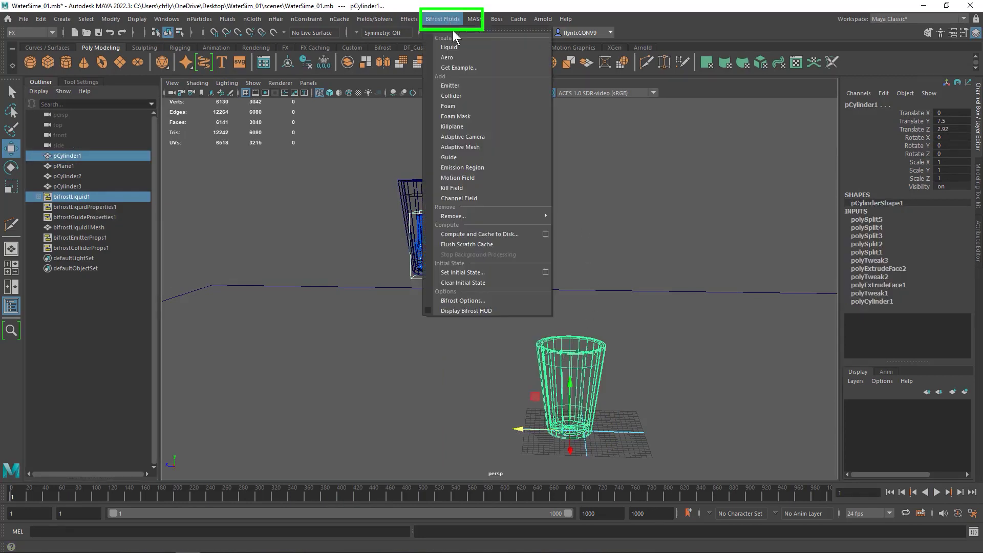
click(470, 96)
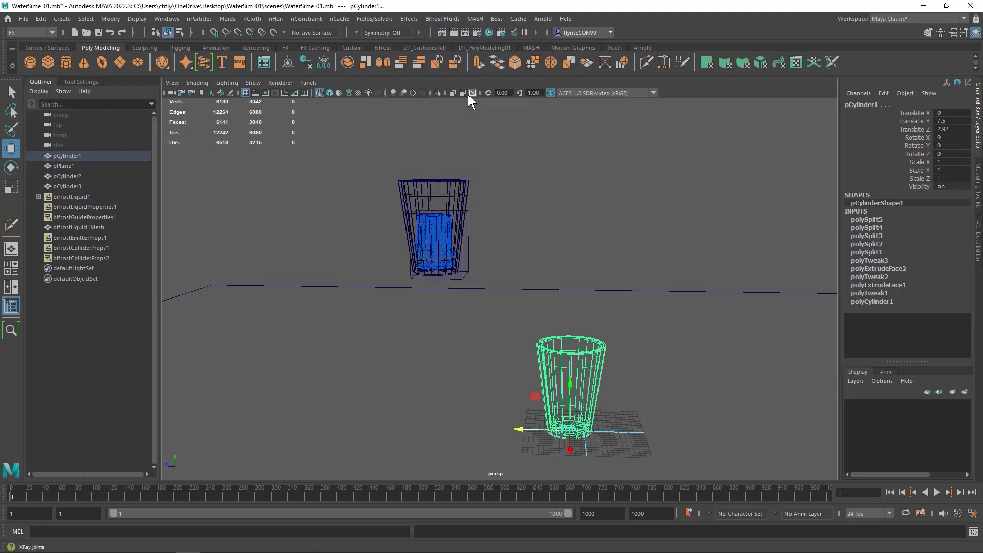
click(936, 493)
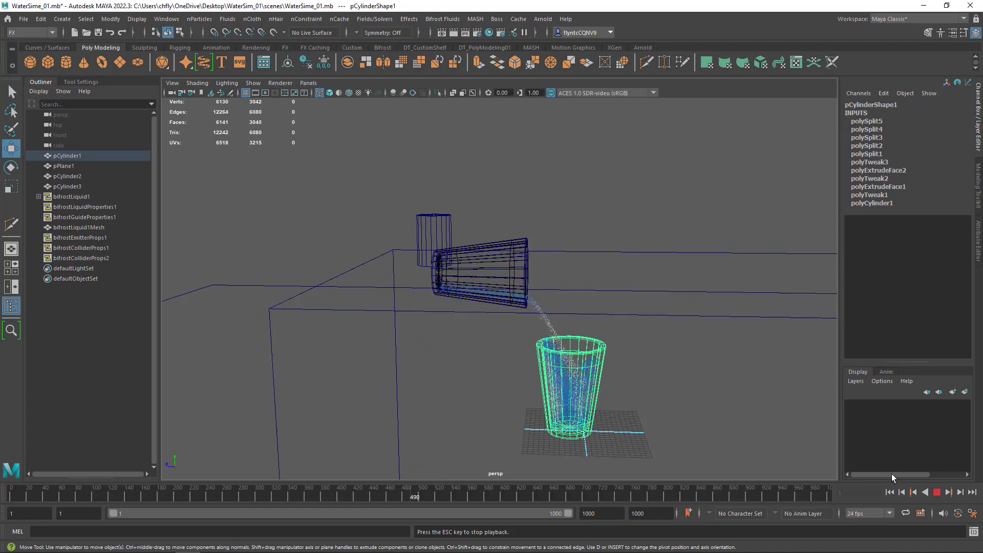
click(937, 492)
drag(493, 488, 12, 502)
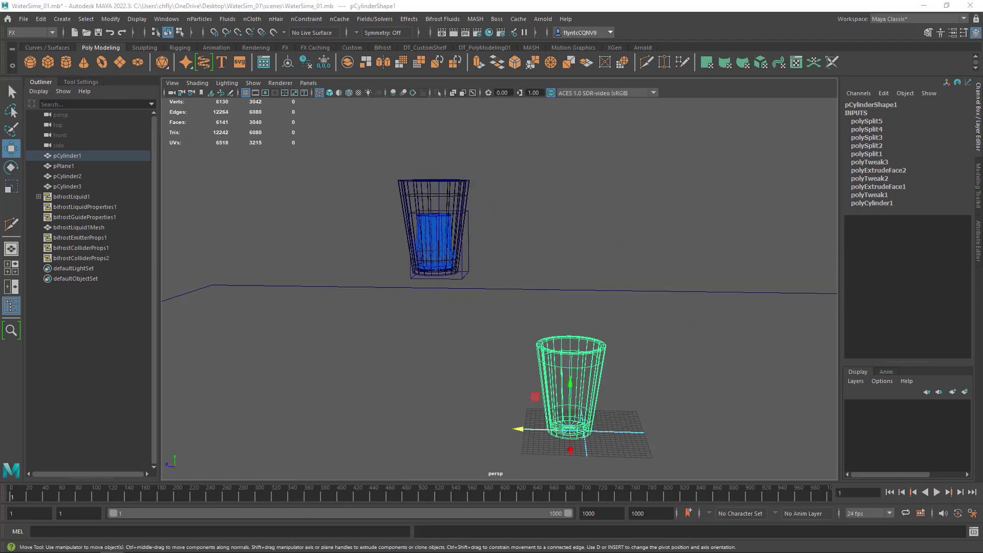
Select bifrostLiquid1 plus ground plane pPlane1 and apply Bifrost Fluids > Collider, adding bifrostColliderProps3
click(602, 292)
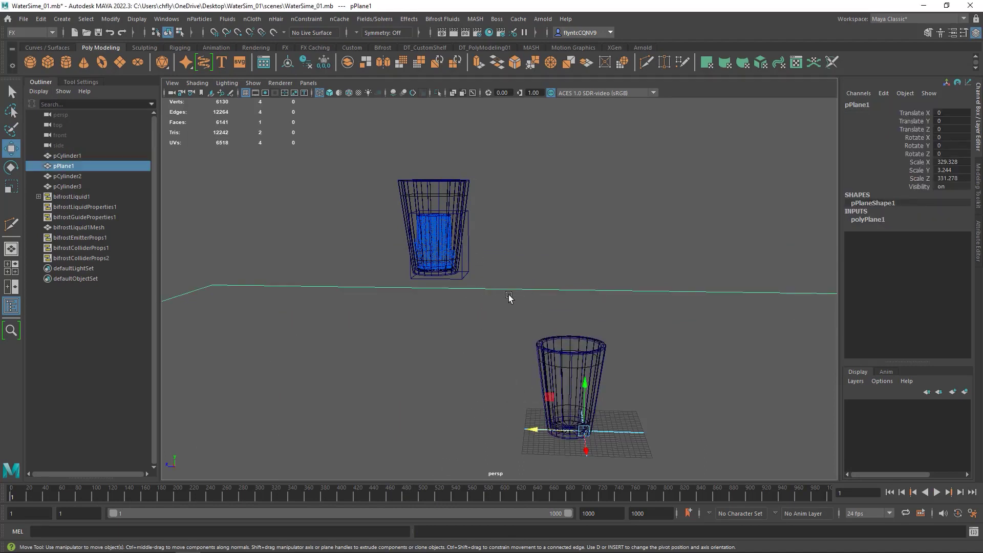
click(72, 197)
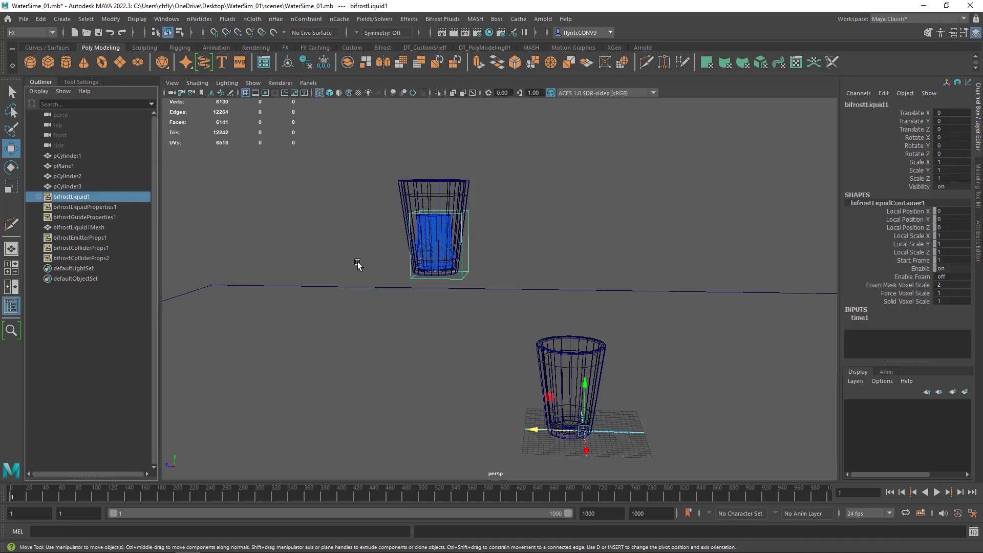
shift+click(557, 291)
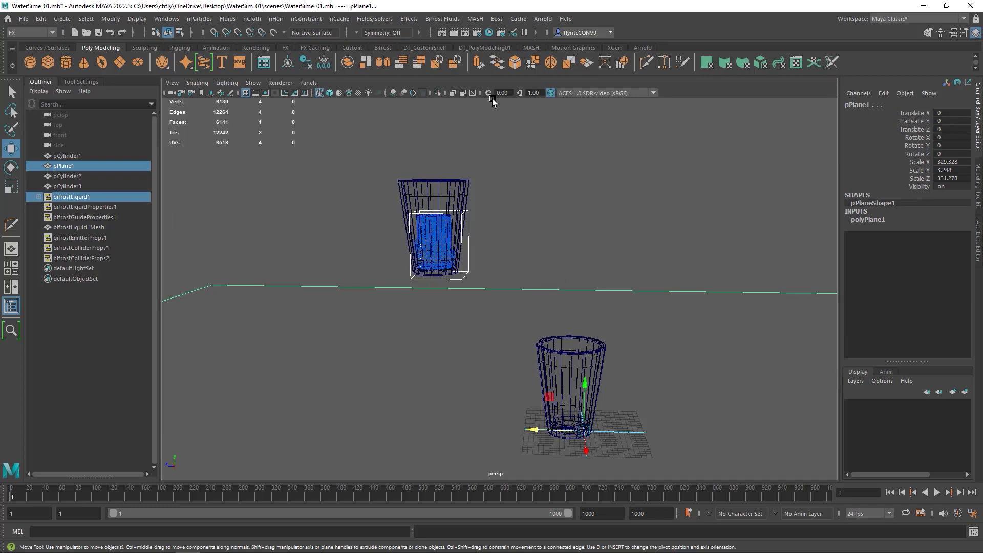
click(442, 19)
mouse_move(475, 19)
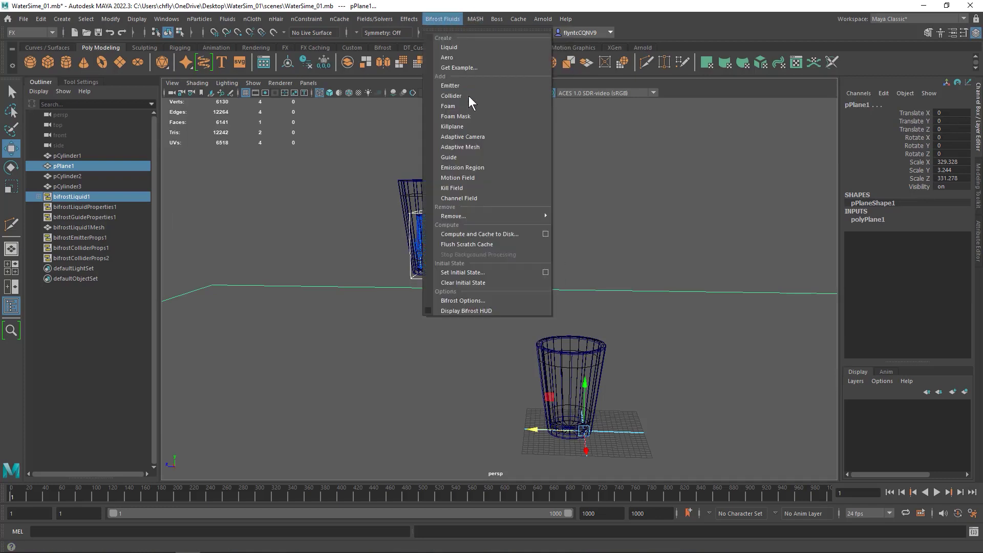
click(469, 97)
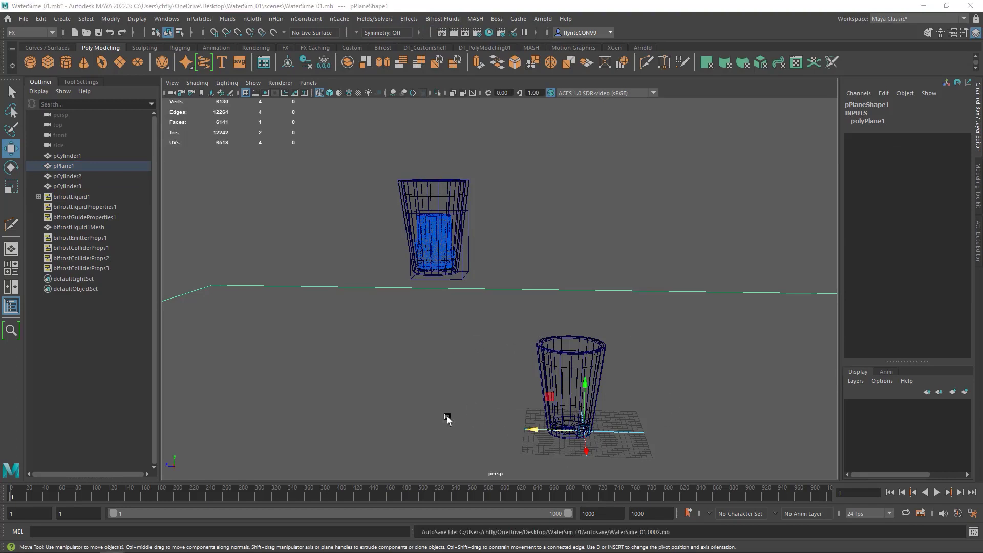
Select the emitter cylinder pCylinder3 and set its Visibility to 0 in the Channel Box
scroll(451, 220, up, 5)
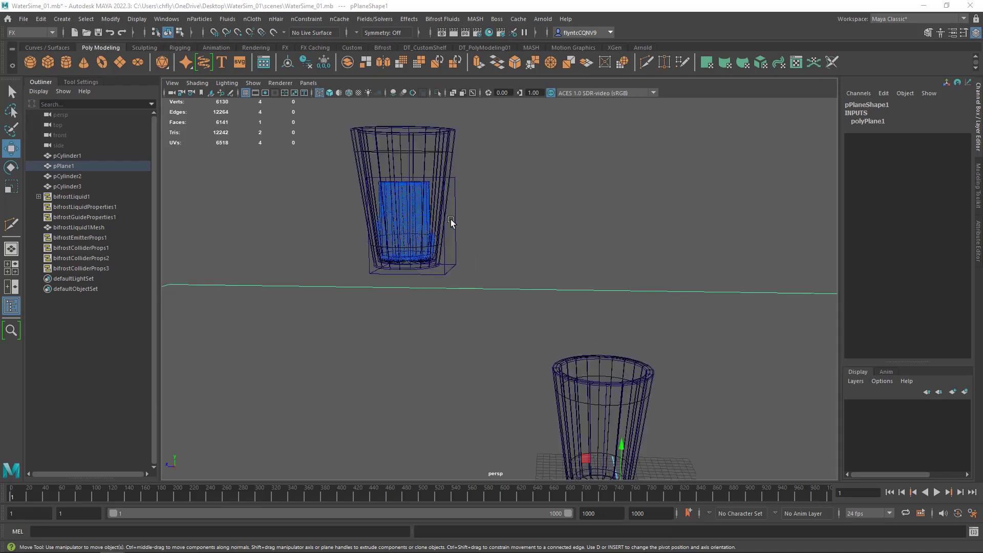
alt+middle_drag(416, 212, 456, 268)
scroll(435, 237, down, 1)
scroll(377, 220, up, 3)
alt+middle_drag(373, 197, 408, 215)
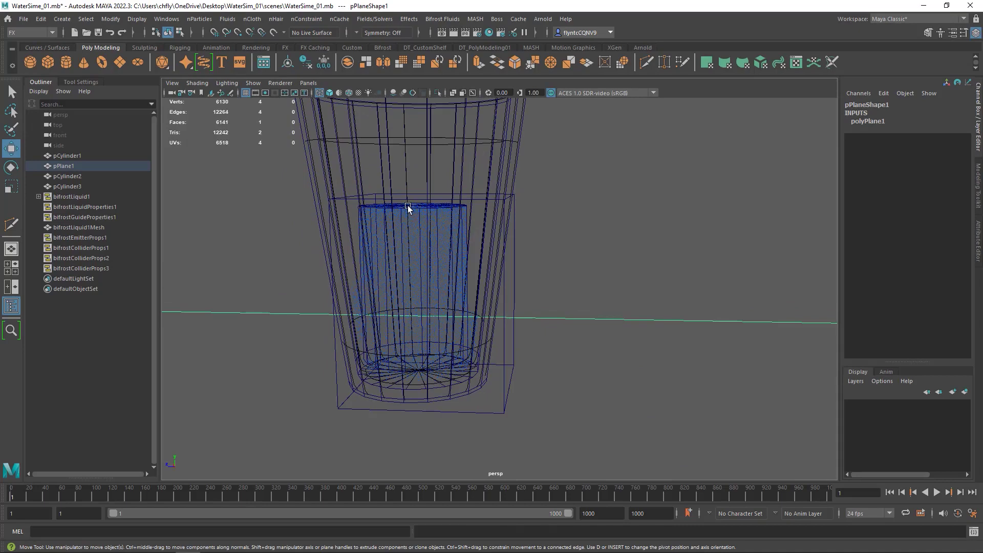
click(410, 207)
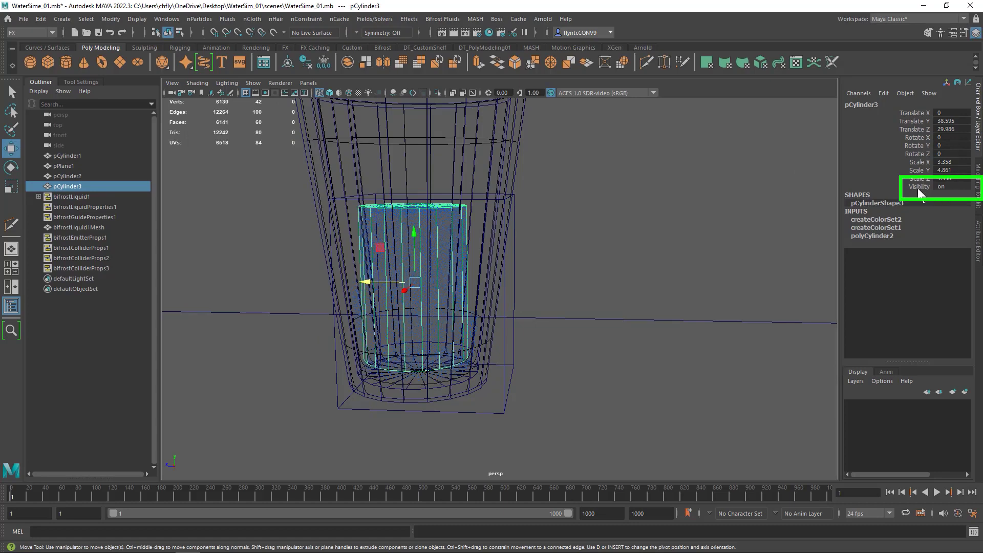
double_click(954, 187)
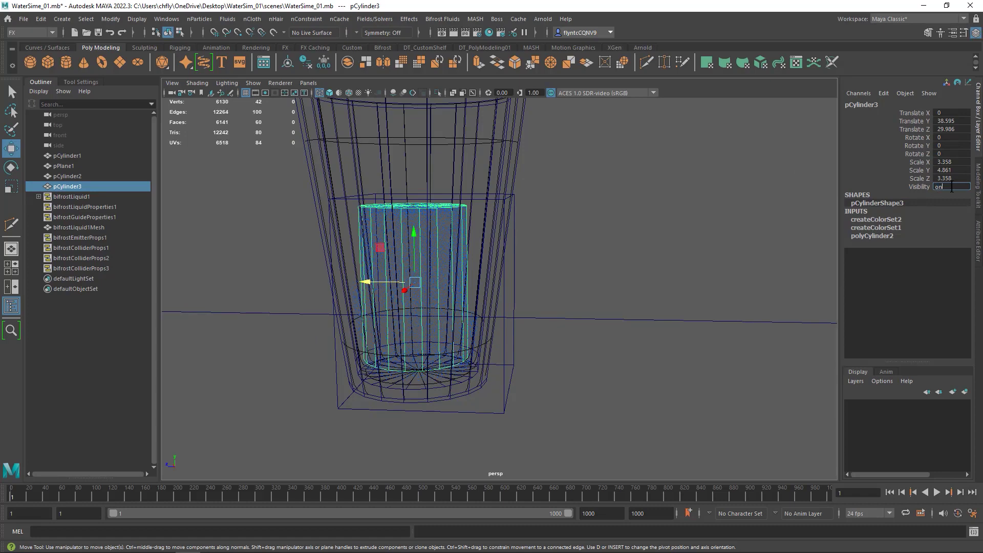
click(905, 187)
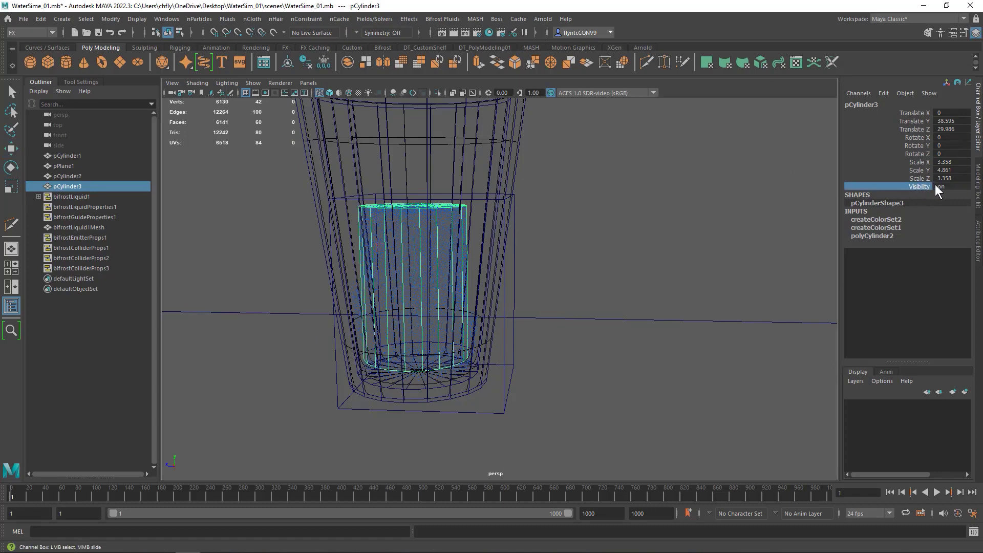
text(0)
key(Return)
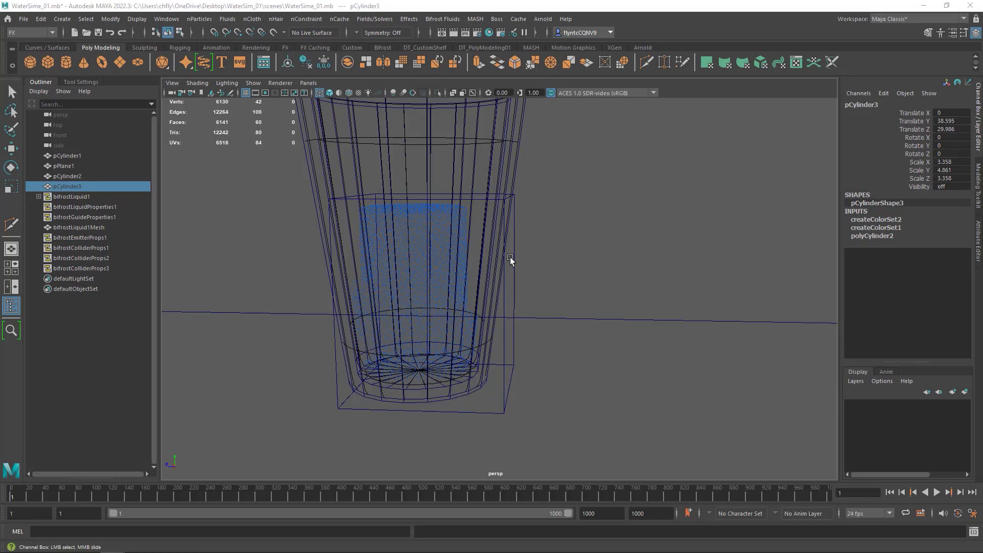
Dolly out and pan the perspective view until both glasses and the ground plane are framed
scroll(510, 257, down, 8)
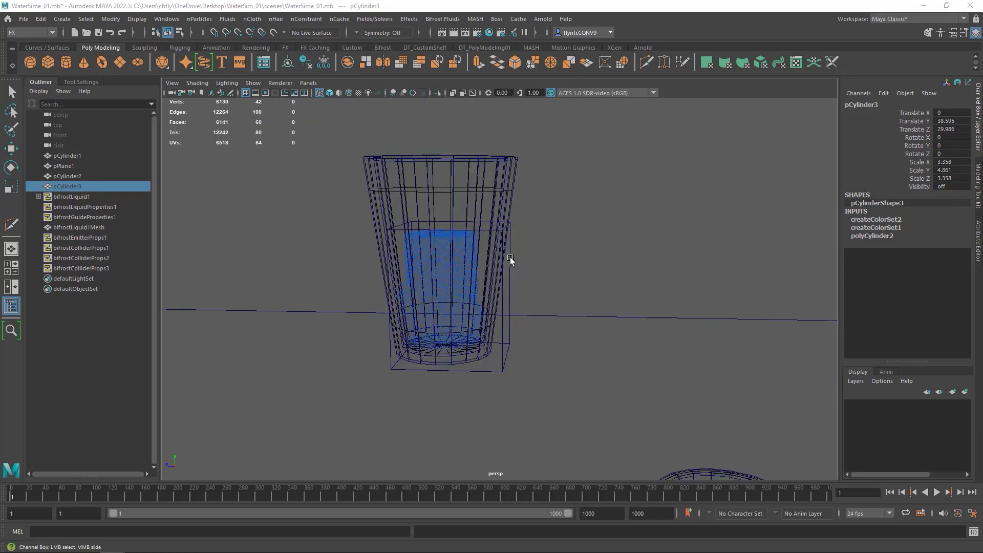
scroll(510, 257, down, 3)
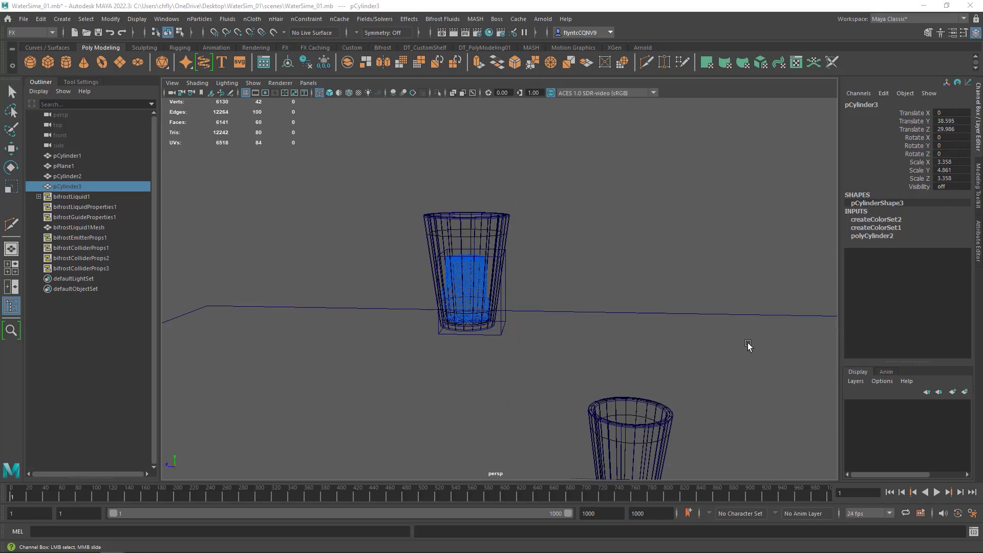
alt+middle_drag(748, 345, 657, 286)
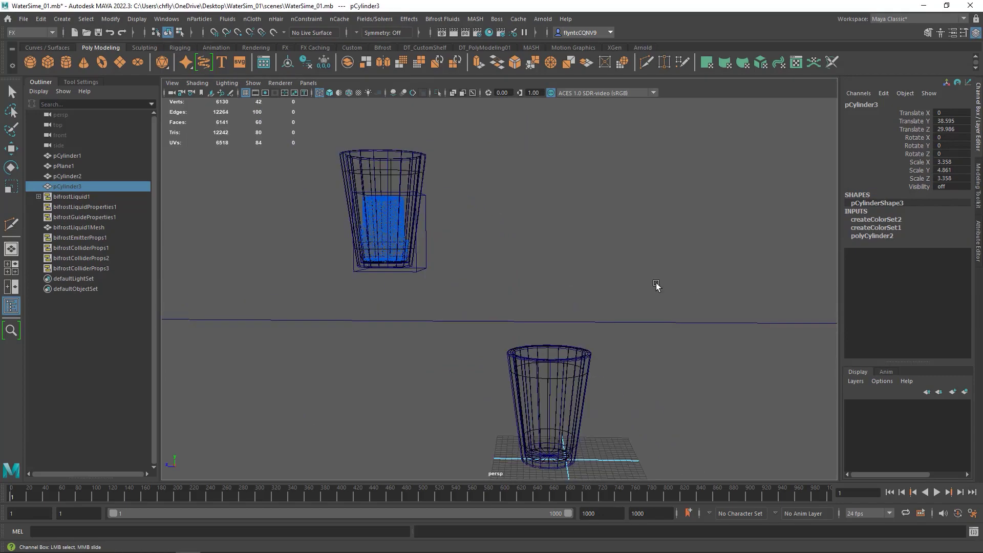